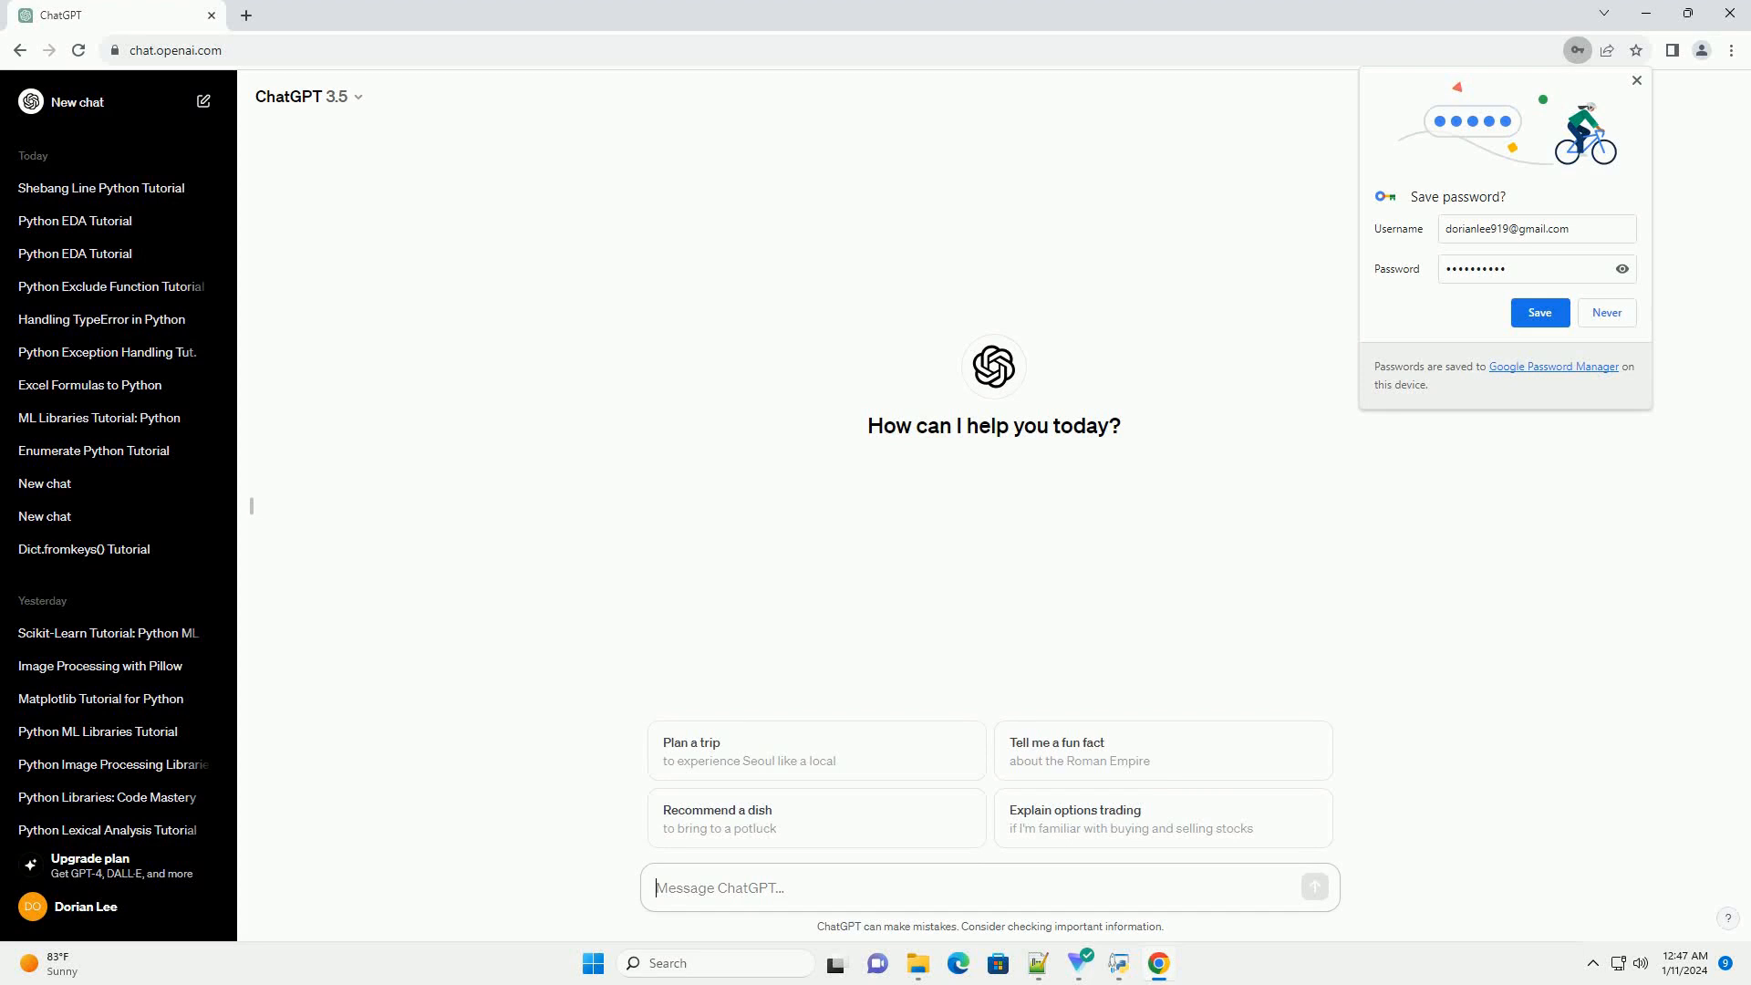
- Paste the Python games tutorial request and send it for a Pygame walkthrough with code
{"action": "type", "text": "write an informative tutorial about games in python with code example"}
{"action": "key", "text": "Return"}
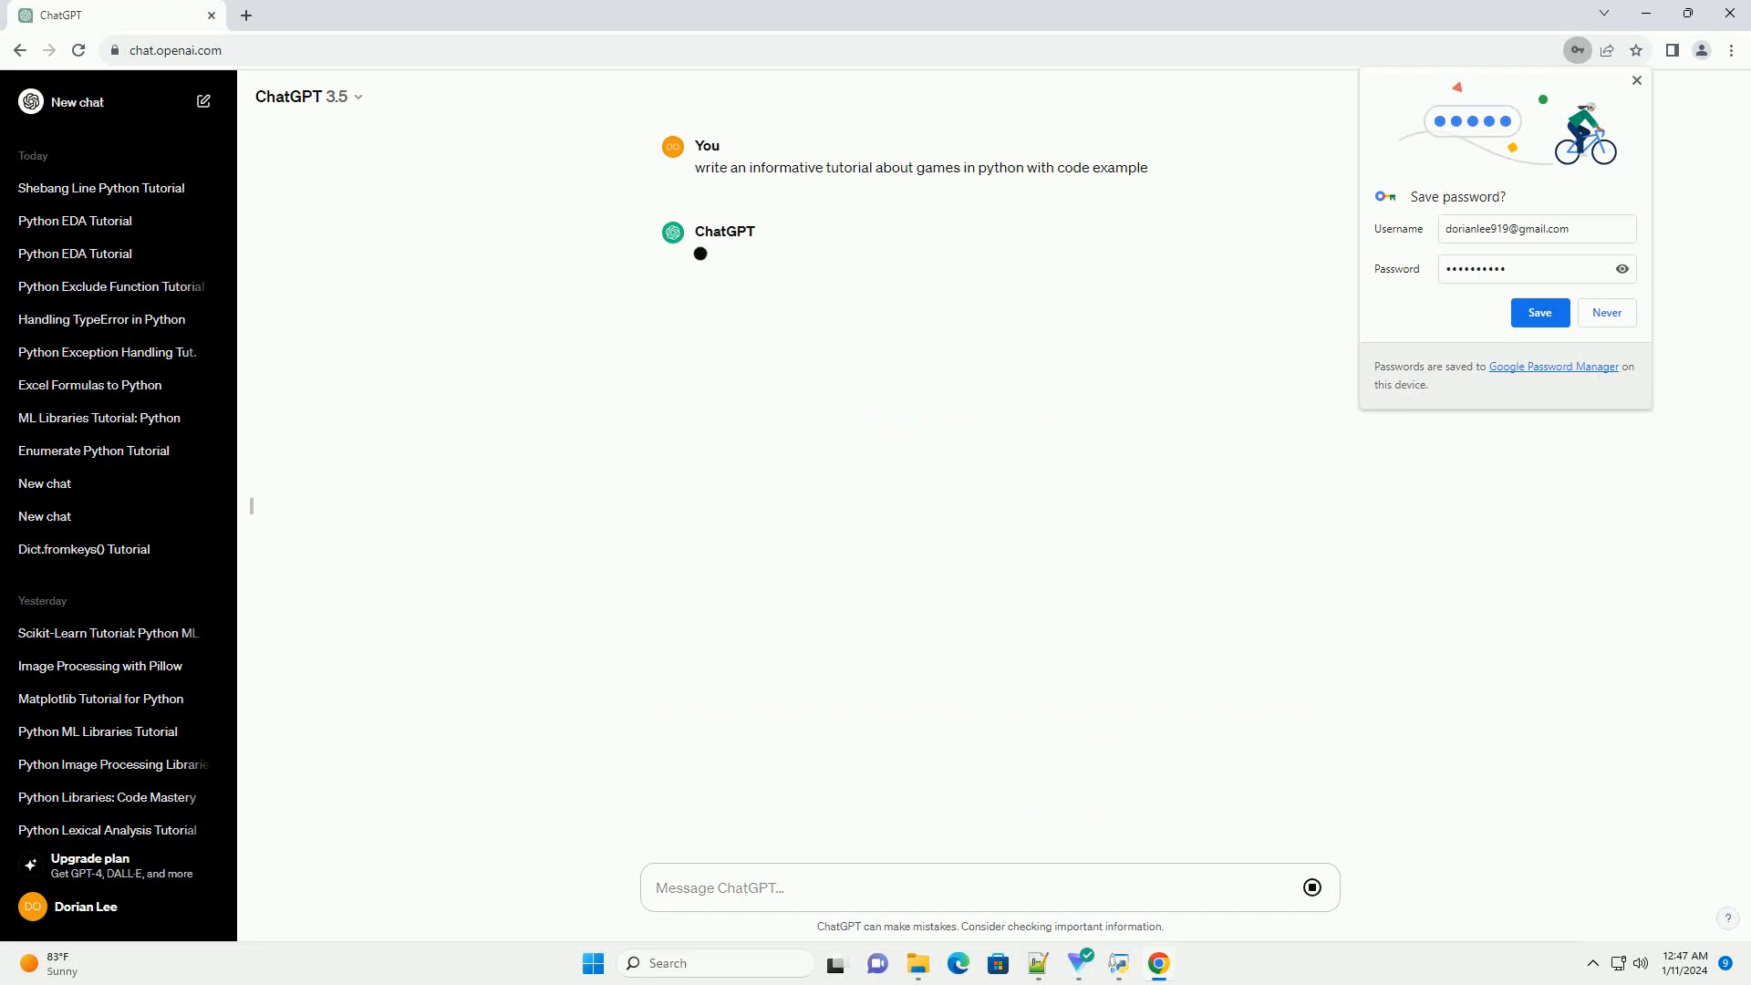